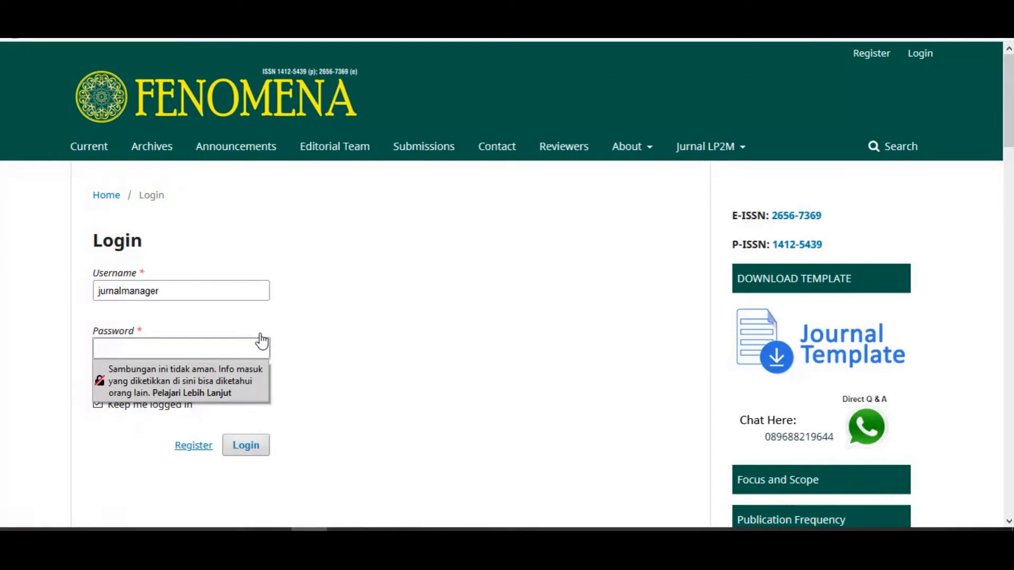
# Log in as journal manager and open the Add User form from Users & Roles > Users
pyautogui.write('••••••••••')
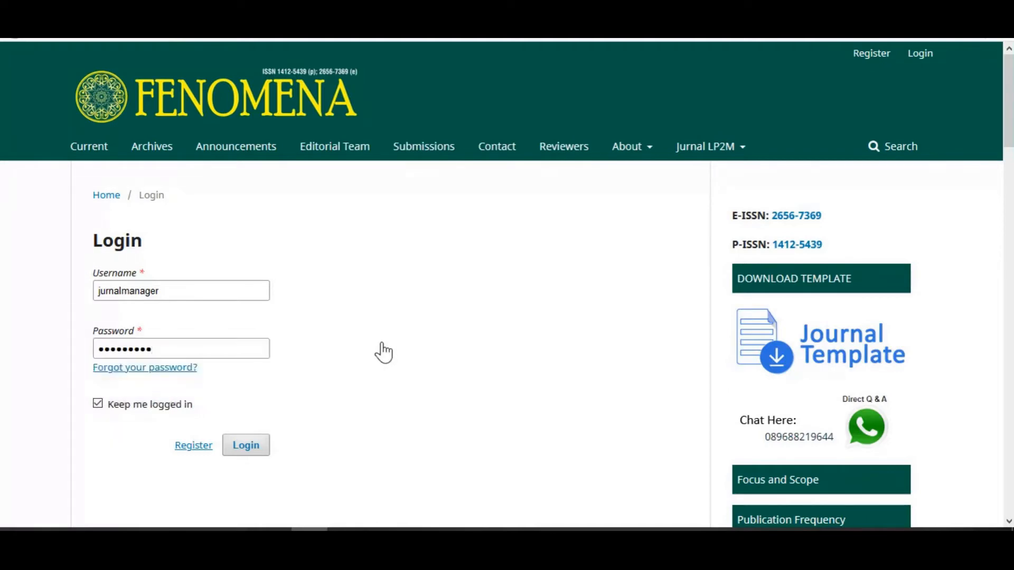
pyautogui.click(255, 452)
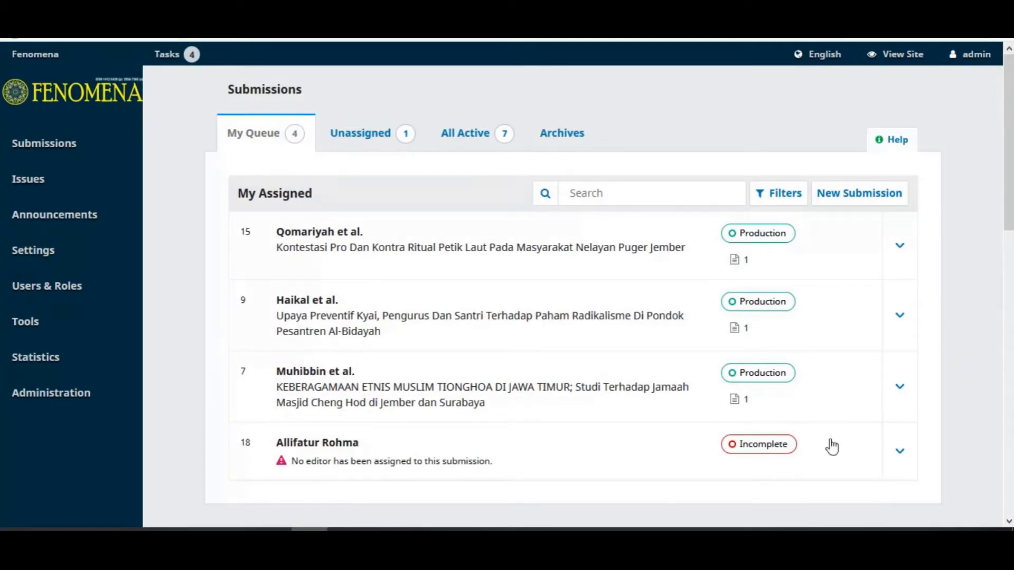
pyautogui.moveTo(75, 296)
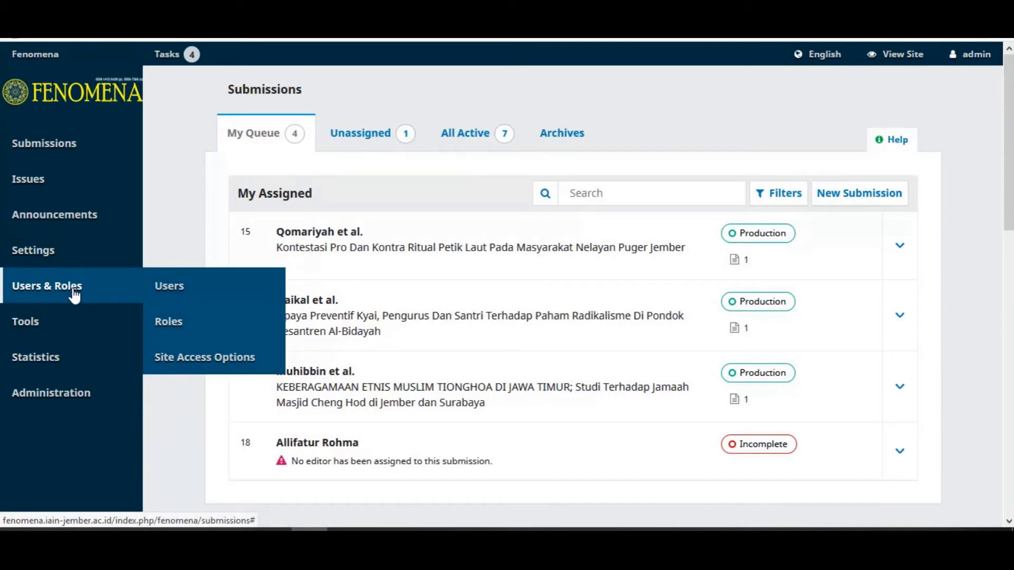
pyautogui.click(177, 297)
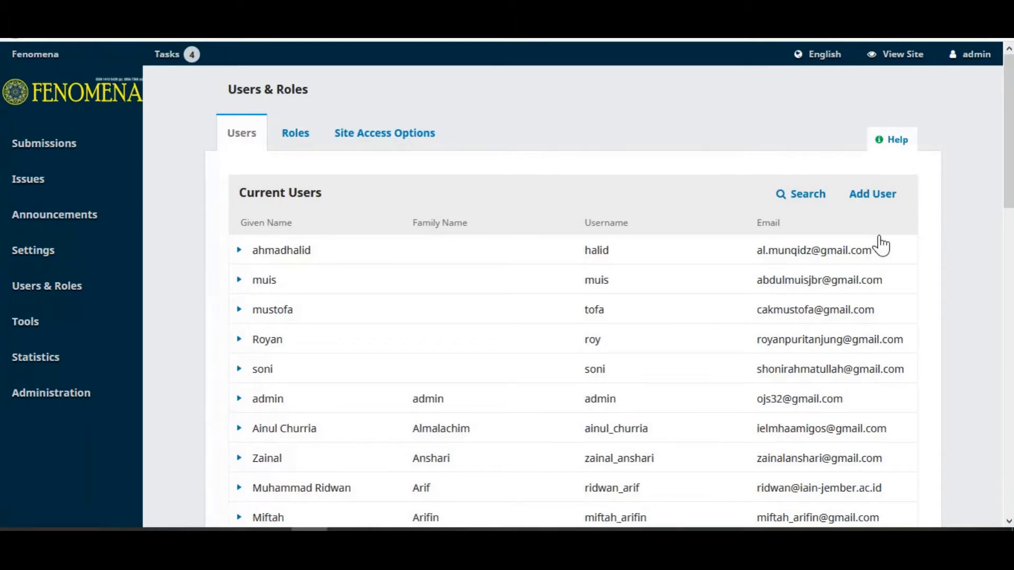
pyautogui.scroll(-1, 912, 216)
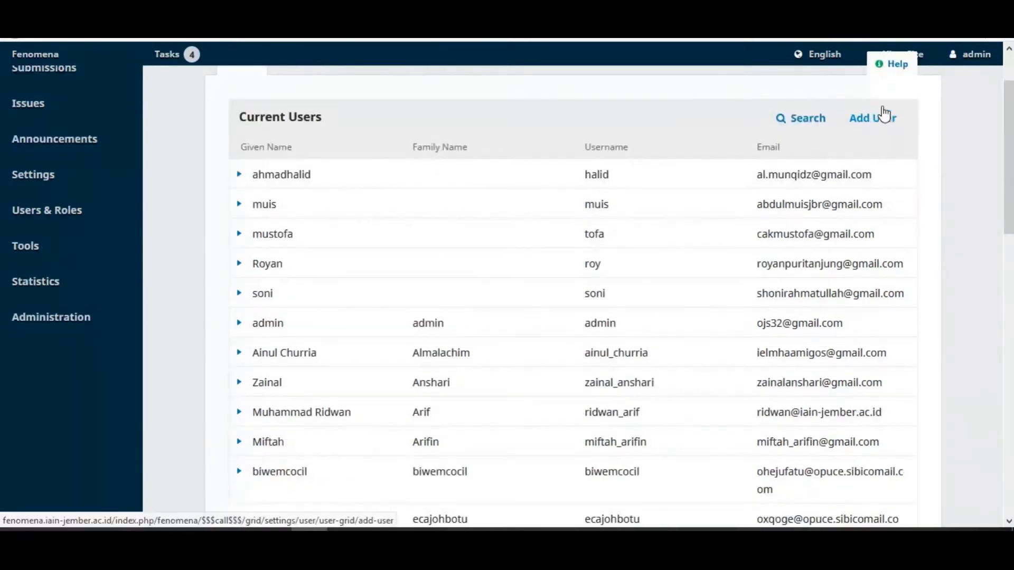
pyautogui.click(873, 119)
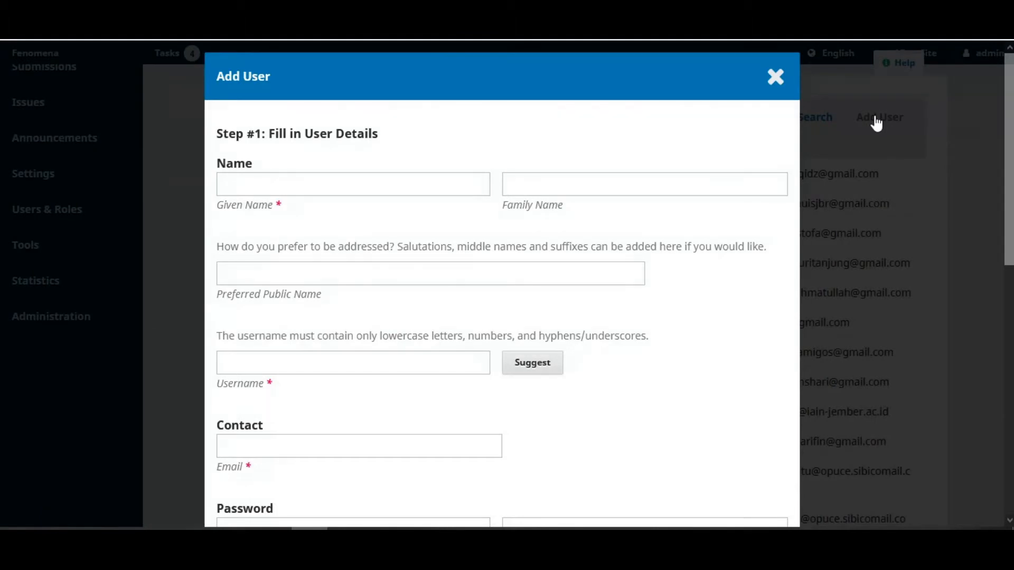
# Enter the new user's given name, family name, and a matching lowercase username
pyautogui.click(425, 185)
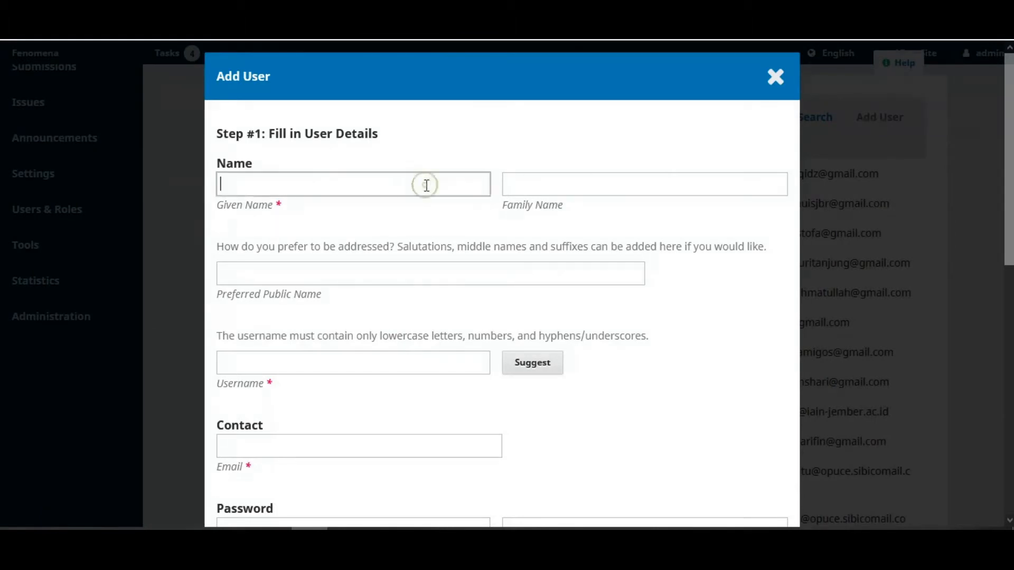
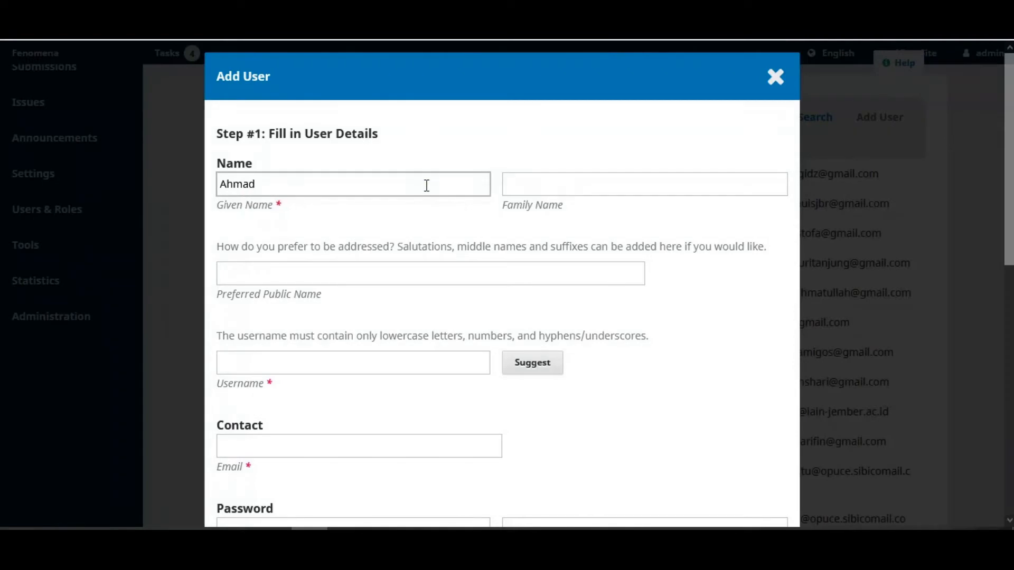
pyautogui.click(577, 187)
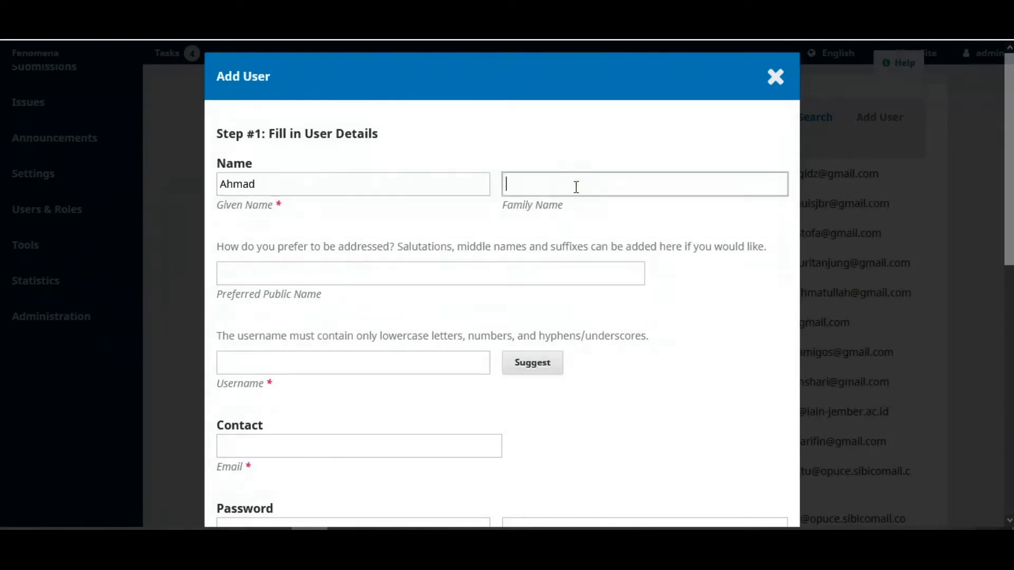
pyautogui.click(320, 362)
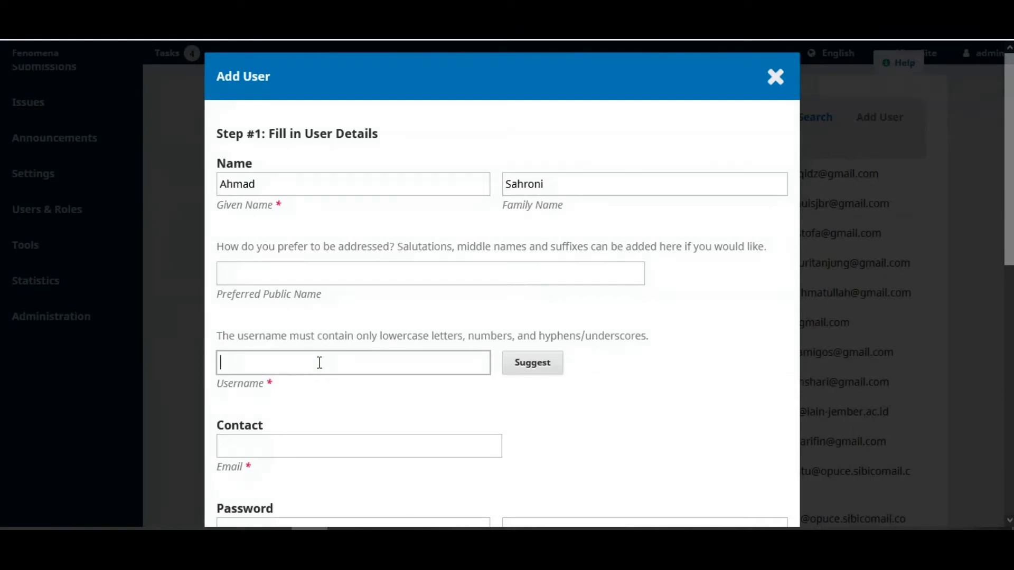
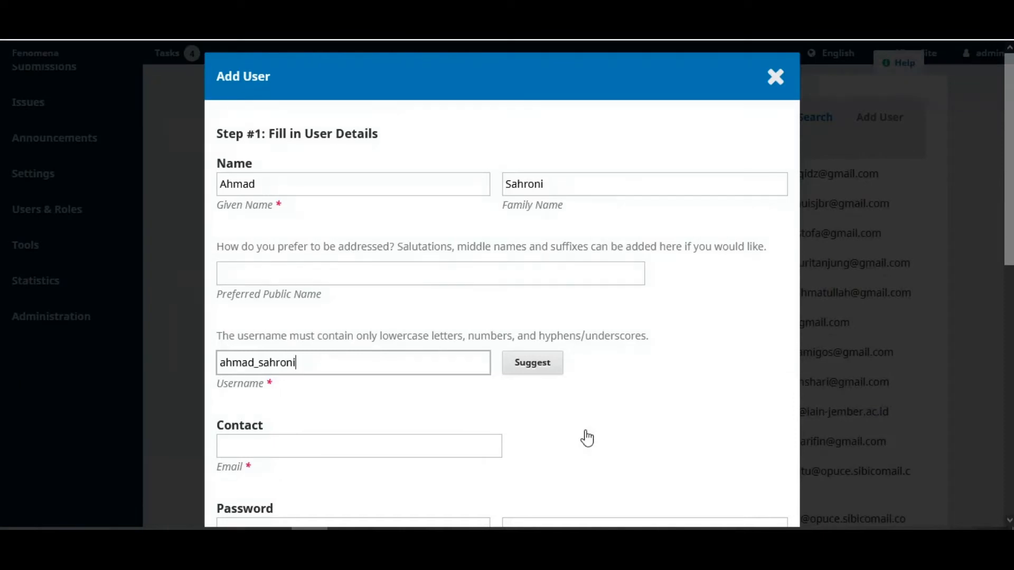
pyautogui.scroll(-2, 587, 439)
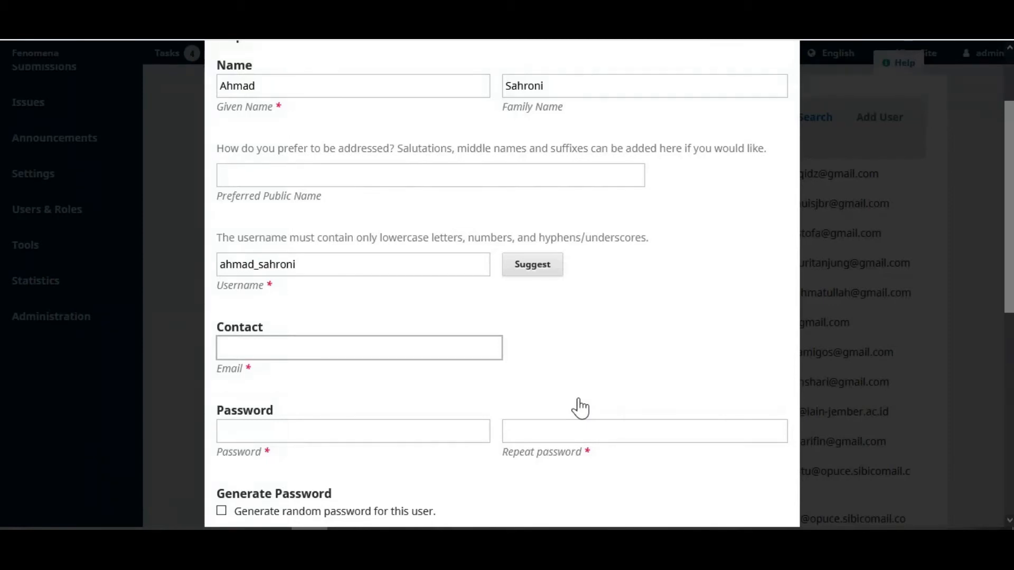
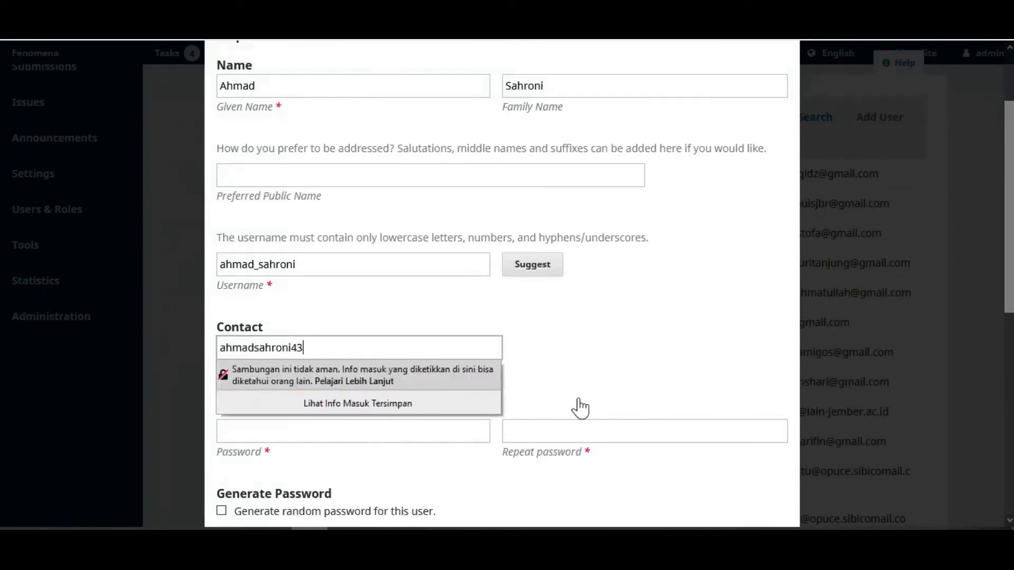
# Enter the new user's e-mail address and the same password in both password fields
pyautogui.click(579, 408)
pyautogui.click(398, 432)
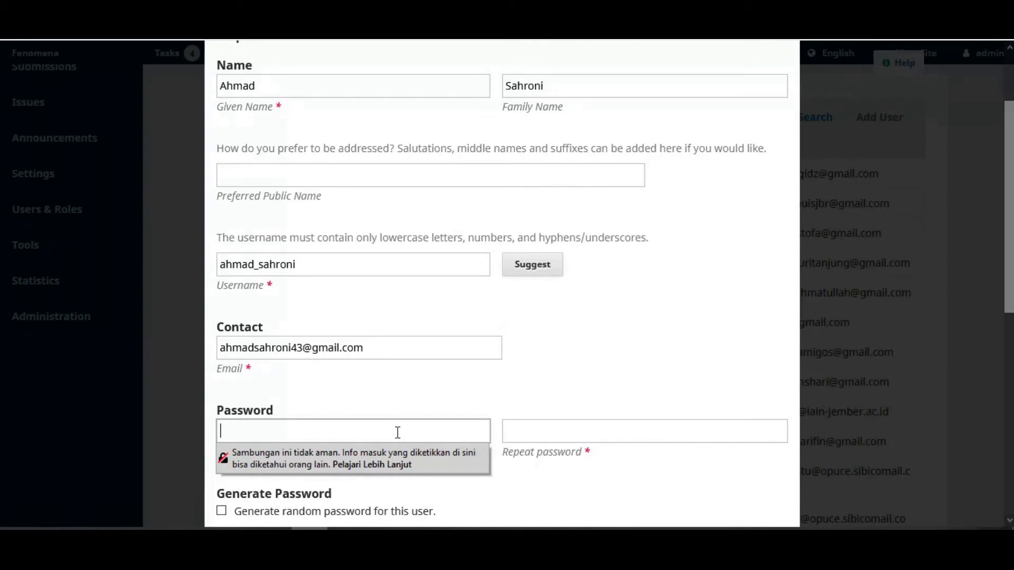
pyautogui.write('•••••••••')
pyautogui.click(515, 432)
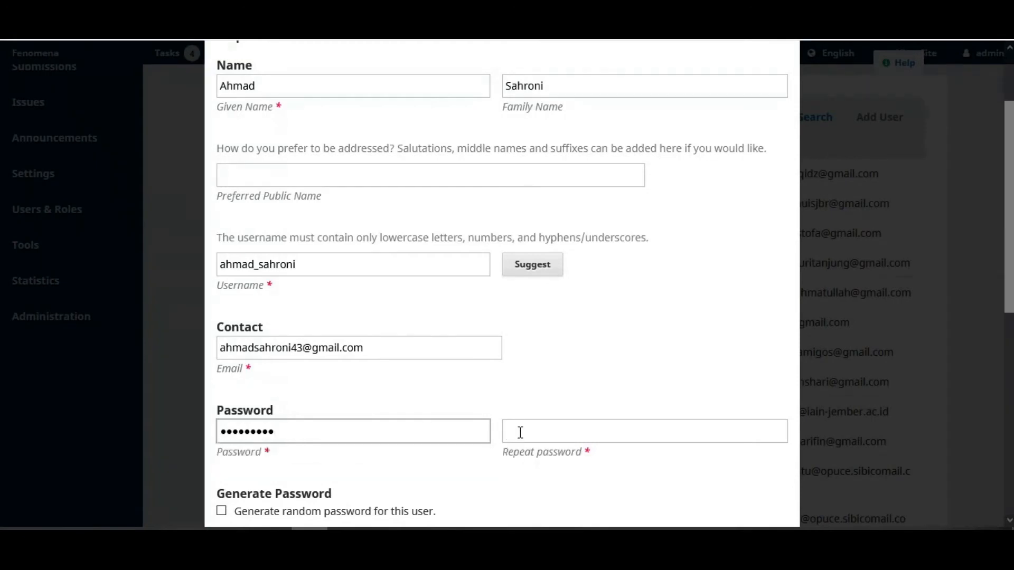
pyautogui.write('••••••')
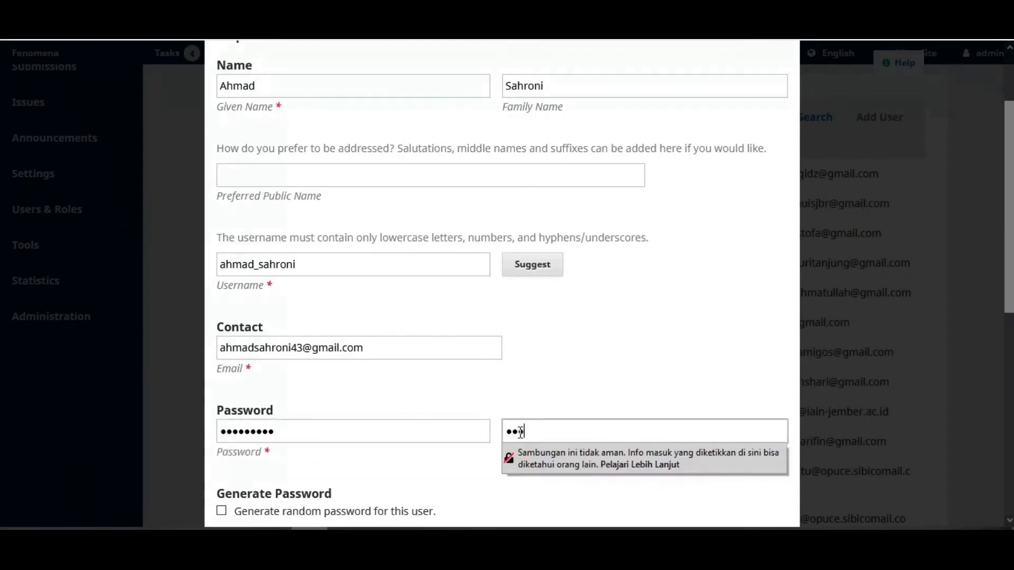
pyautogui.write('•••')
pyautogui.click(658, 344)
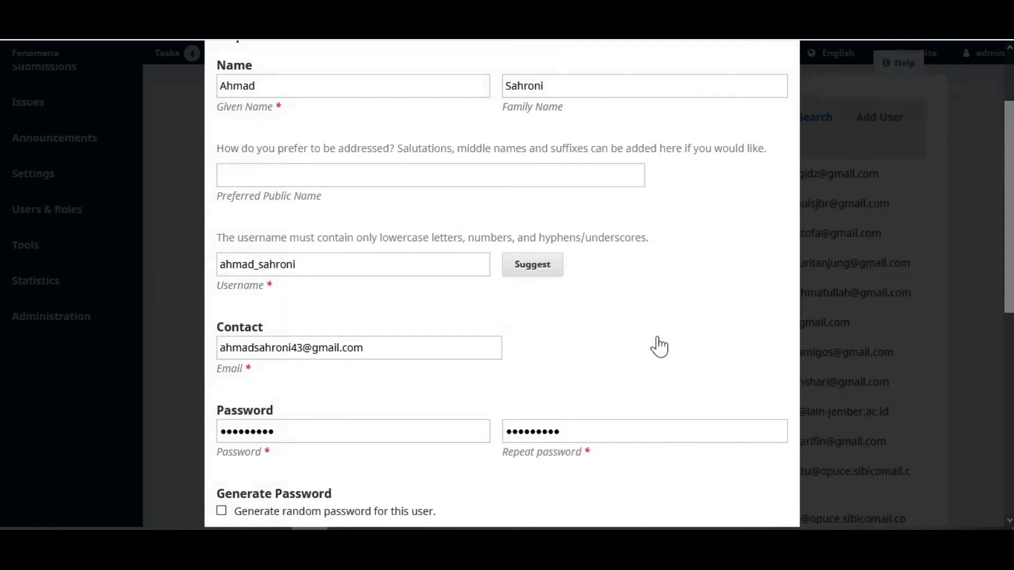
pyautogui.scroll(-2, 658, 347)
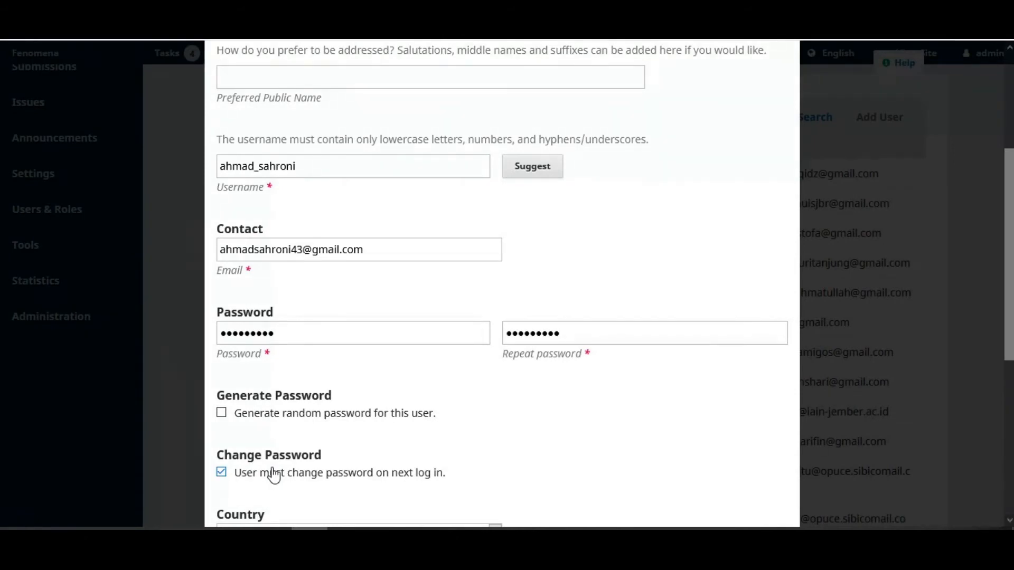
# Set the new user's country to Indonesia
pyautogui.scroll(-2, 333, 470)
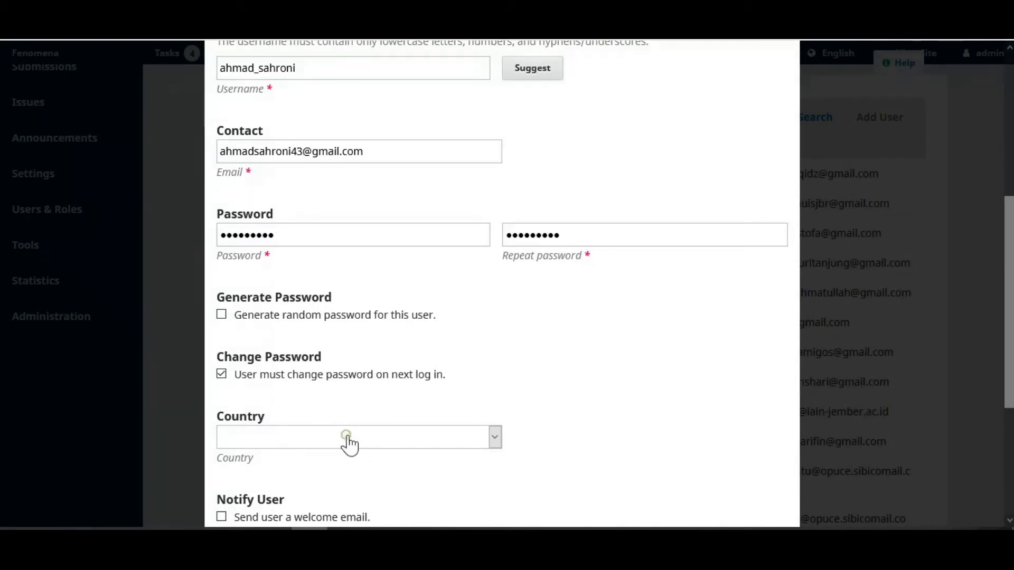
pyautogui.click(347, 443)
pyautogui.scroll(-3, 350, 355)
pyautogui.scroll(-6, 350, 355)
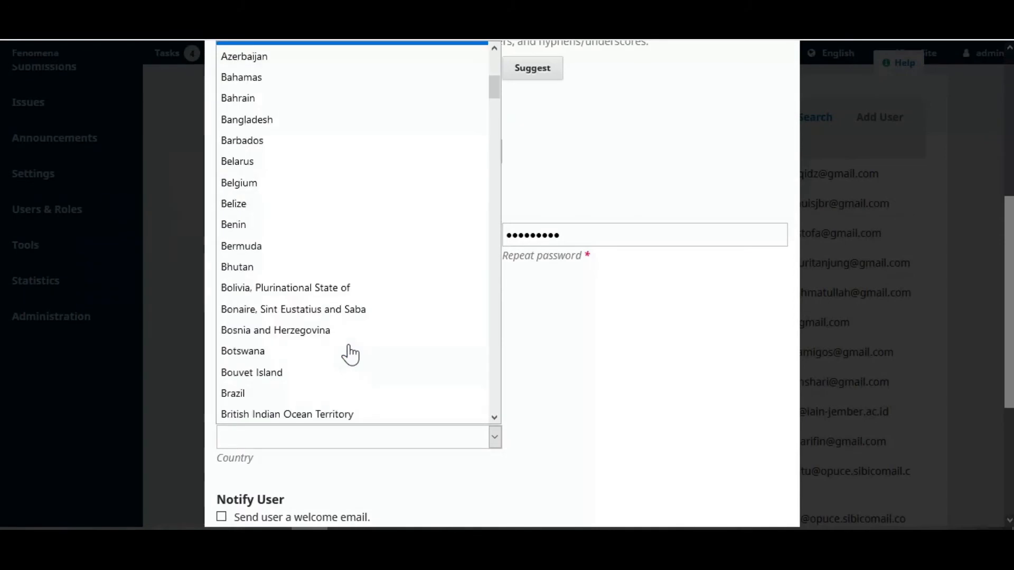
pyautogui.scroll(-7, 350, 355)
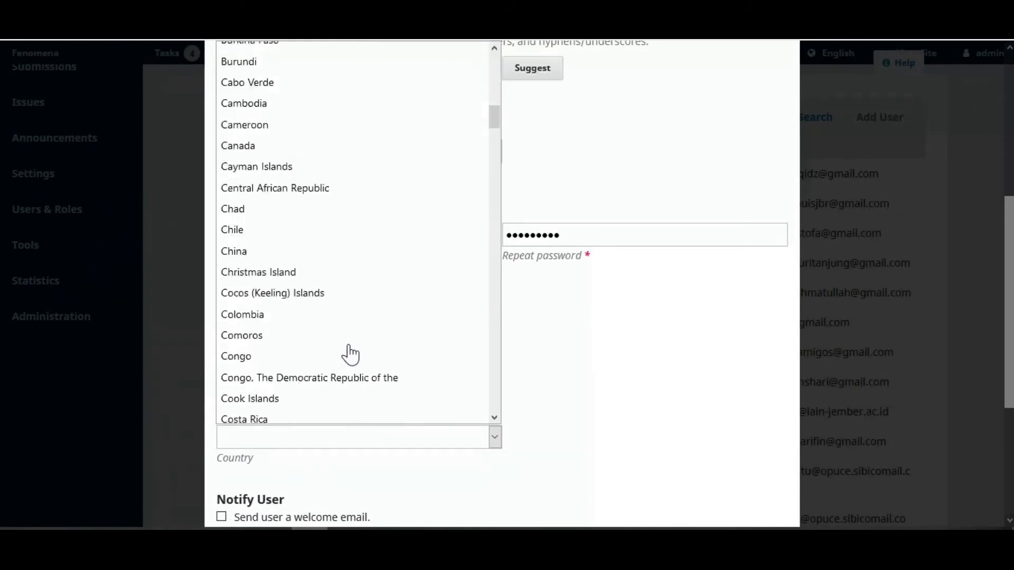
pyautogui.scroll(-6, 350, 355)
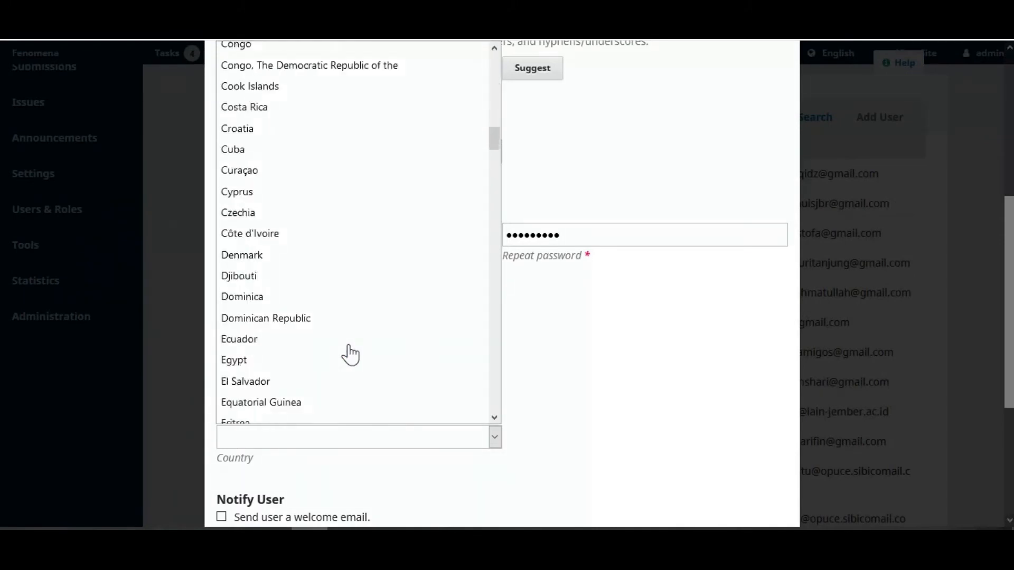
pyautogui.scroll(-5, 350, 355)
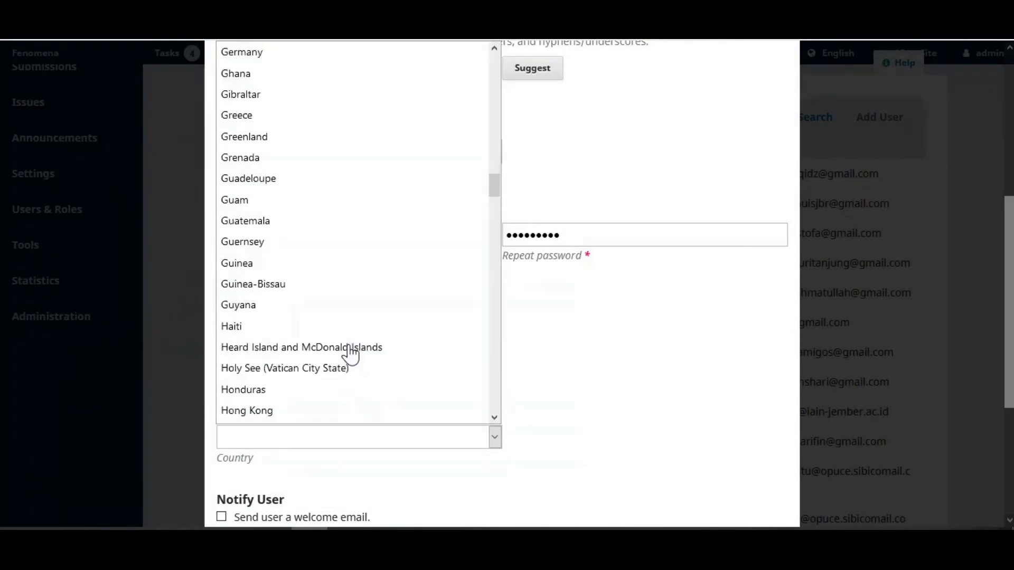
pyautogui.scroll(-2, 350, 354)
pyautogui.click(311, 373)
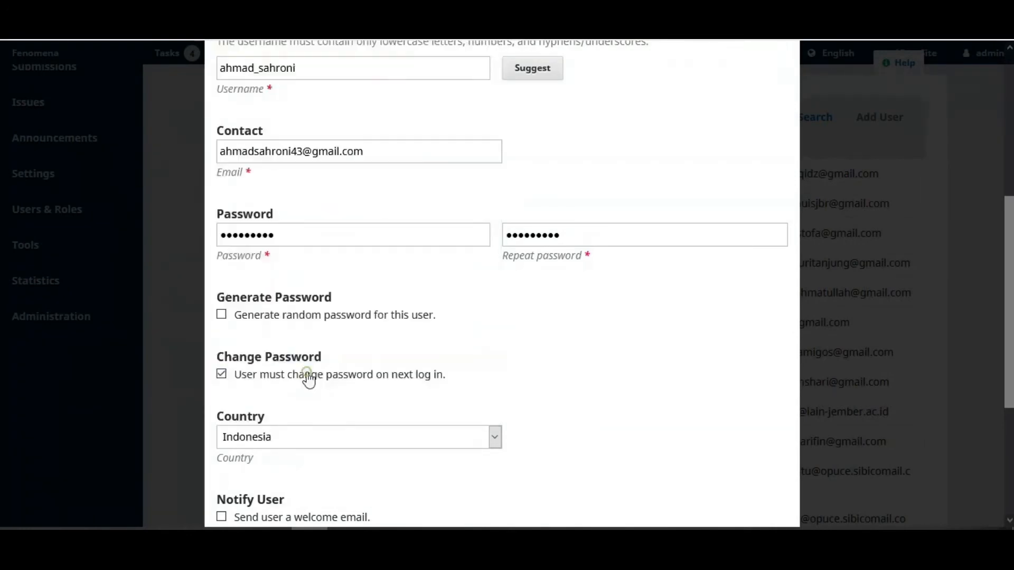
# Turn off the forced password change, enable the welcome email, and submit the user
pyautogui.click(557, 377)
pyautogui.scroll(-2, 560, 387)
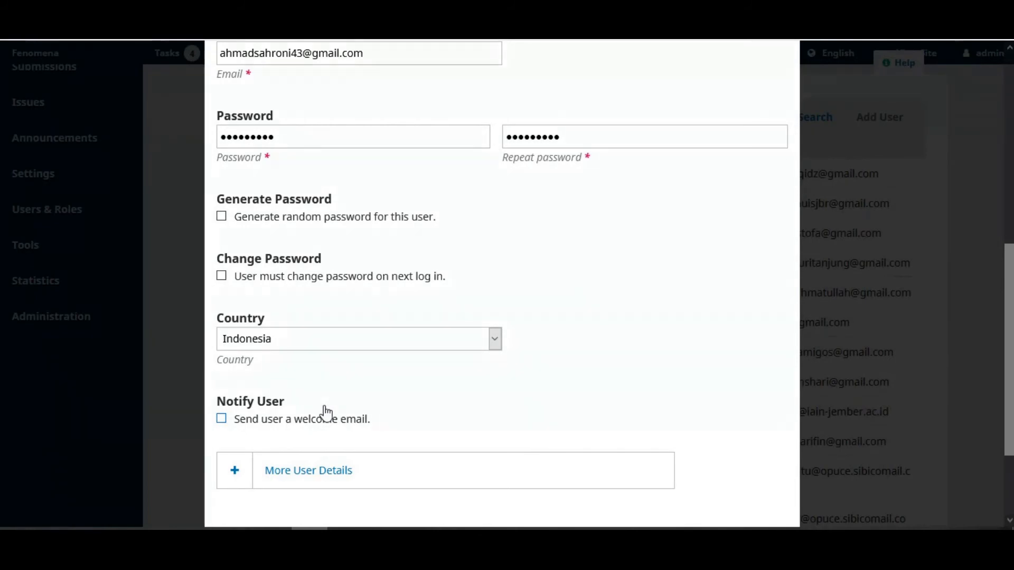
pyautogui.click(223, 419)
pyautogui.scroll(-2, 467, 396)
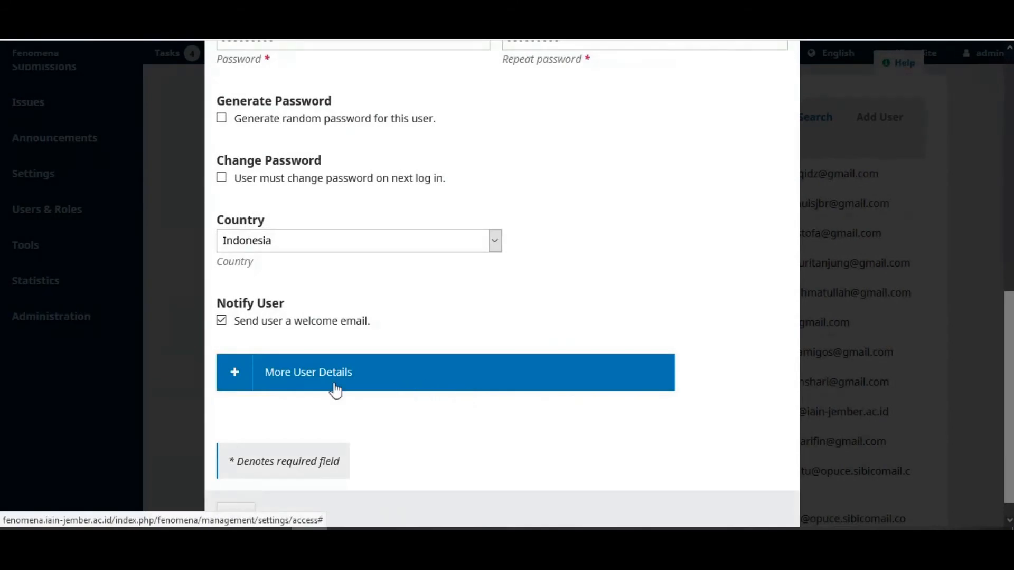
pyautogui.scroll(-1, 322, 382)
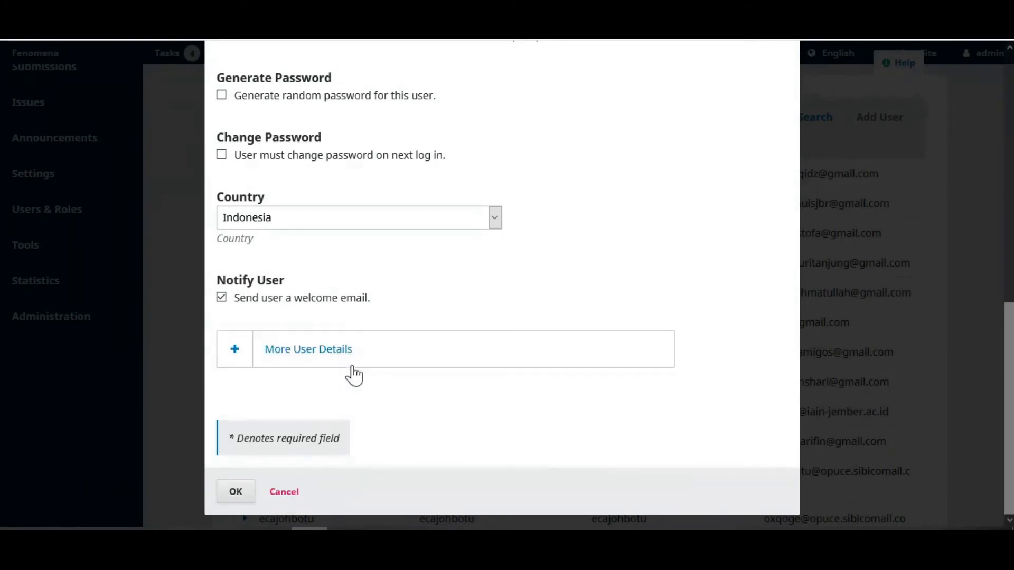
pyautogui.click(242, 492)
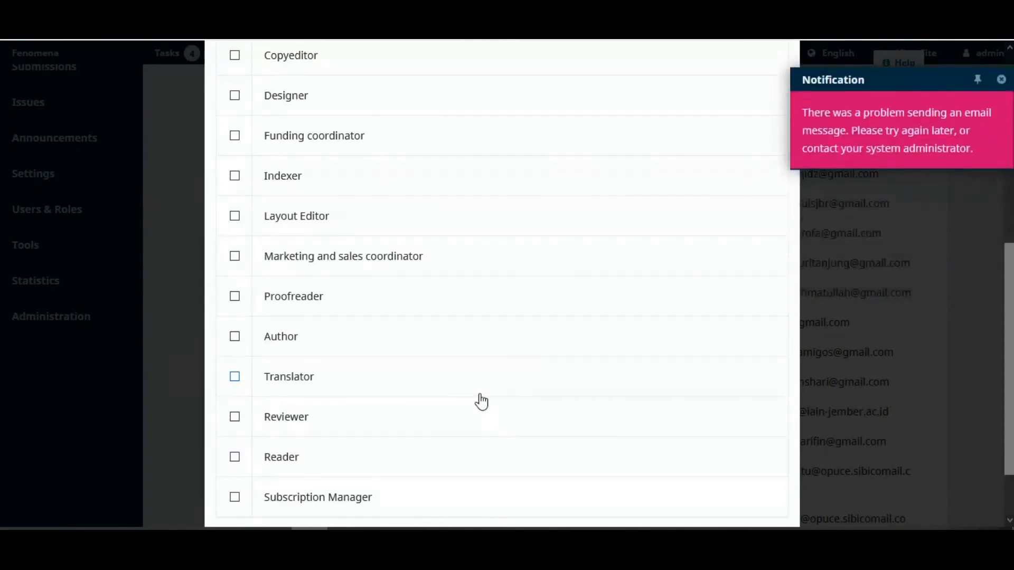
# Tick the Author and Reader role checkboxes for the new user and save
pyautogui.scroll(2, 612, 268)
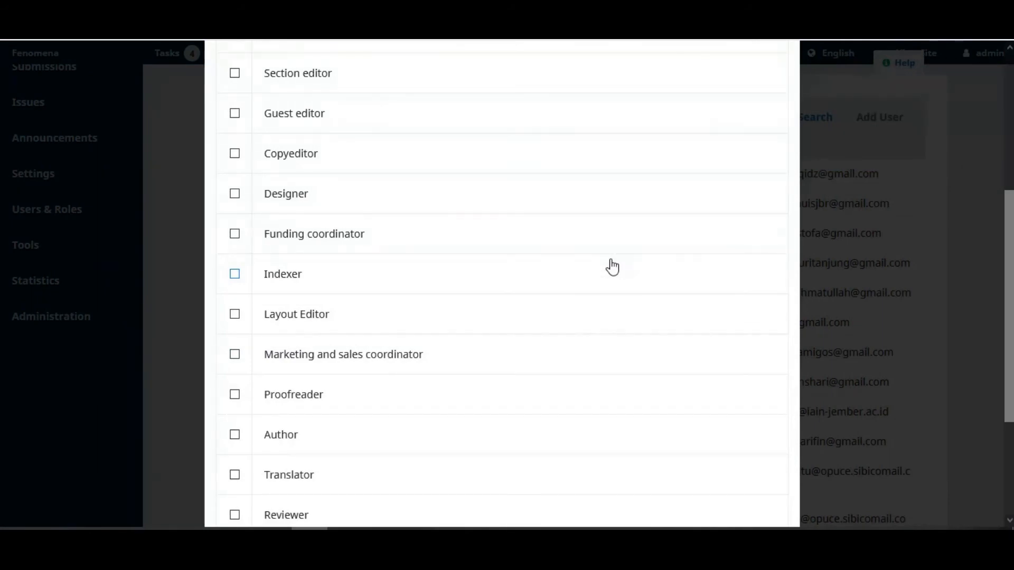
pyautogui.scroll(5, 345, 188)
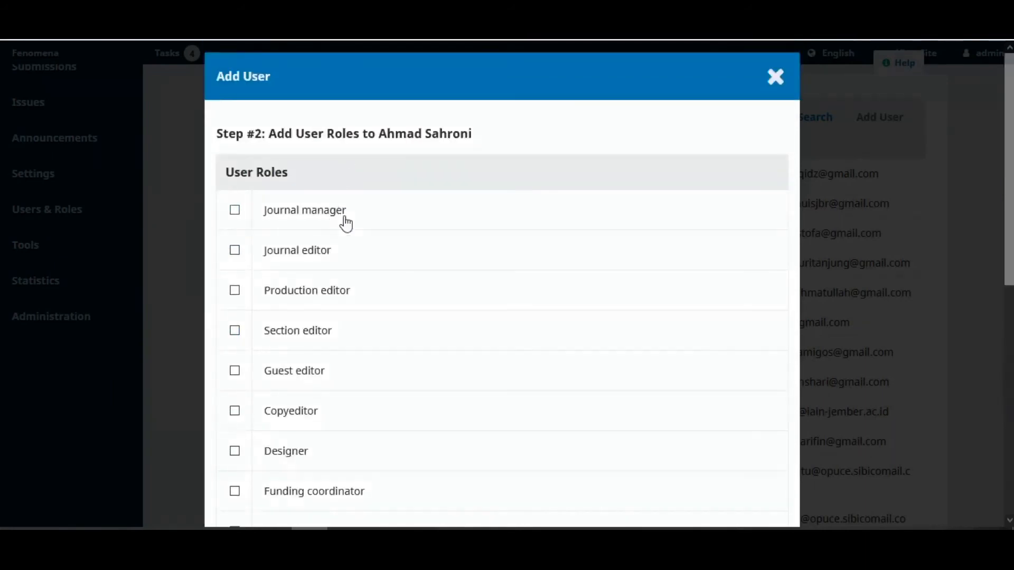
pyautogui.scroll(-8, 344, 222)
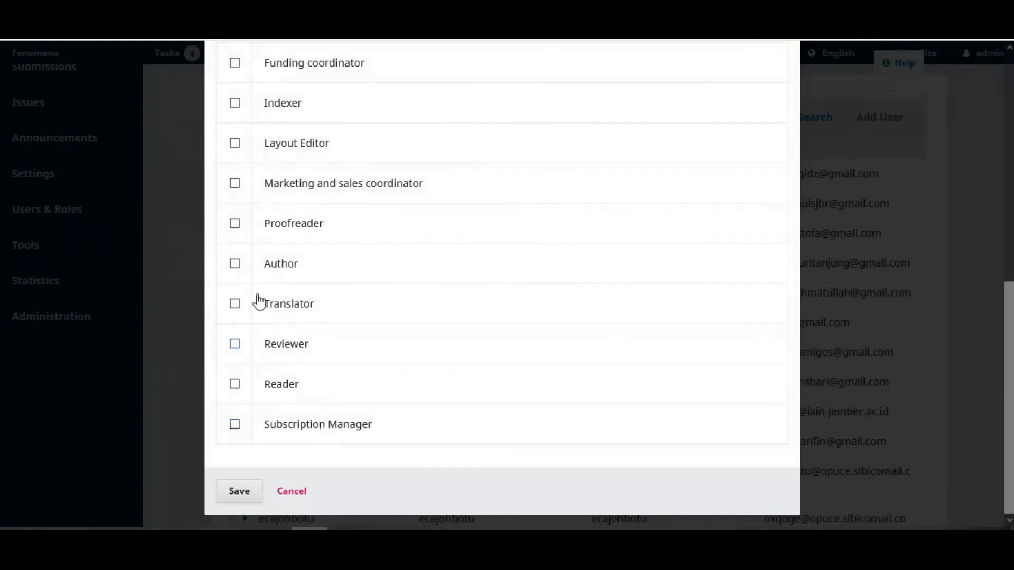
pyautogui.click(234, 265)
pyautogui.scroll(4, 379, 333)
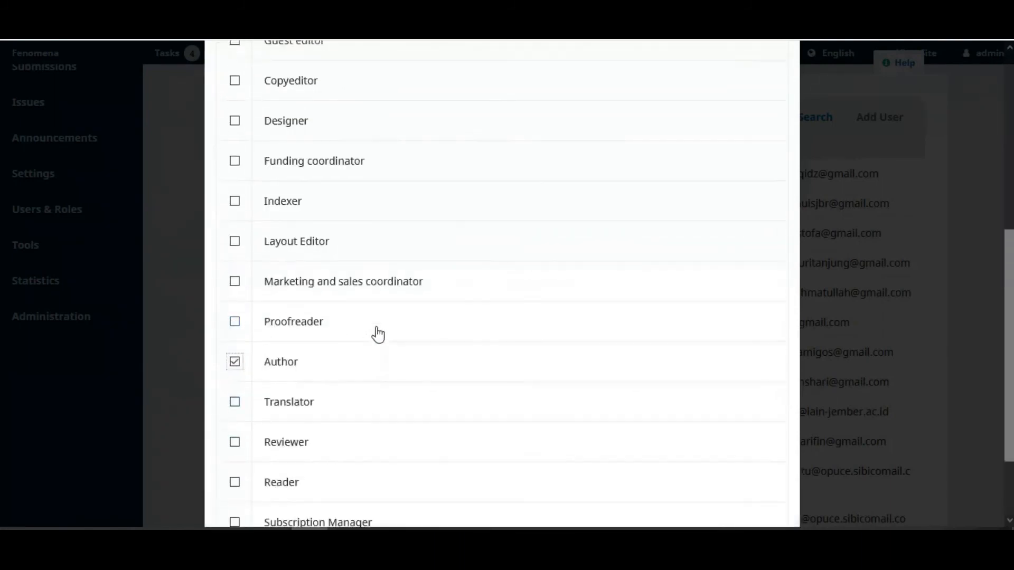
pyautogui.scroll(-2, 379, 334)
pyautogui.scroll(-2, 348, 371)
pyautogui.click(234, 384)
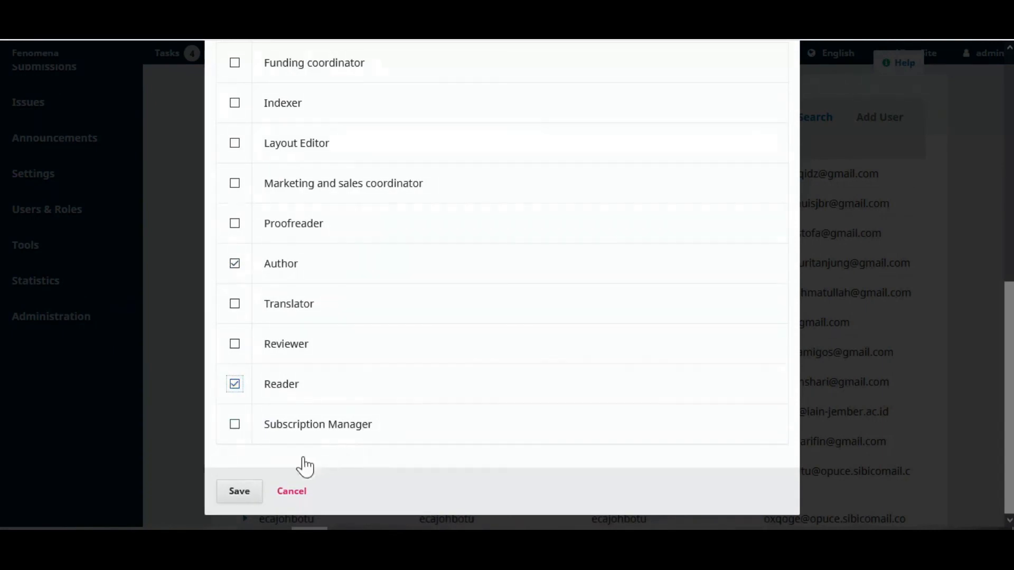
pyautogui.click(243, 493)
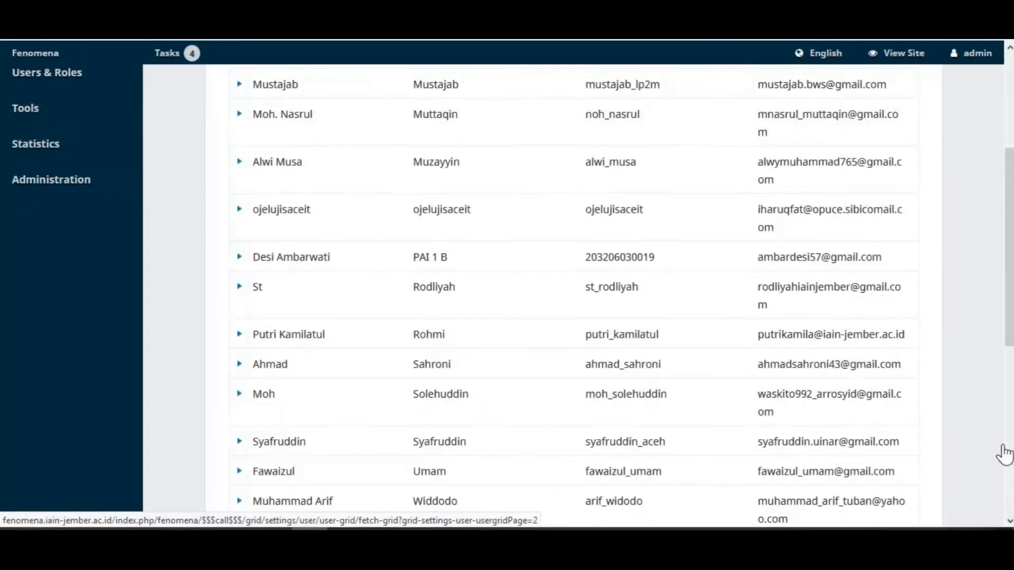
# Scroll the Current Users list down to reveal the new user's row
pyautogui.scroll(-1, 990, 457)
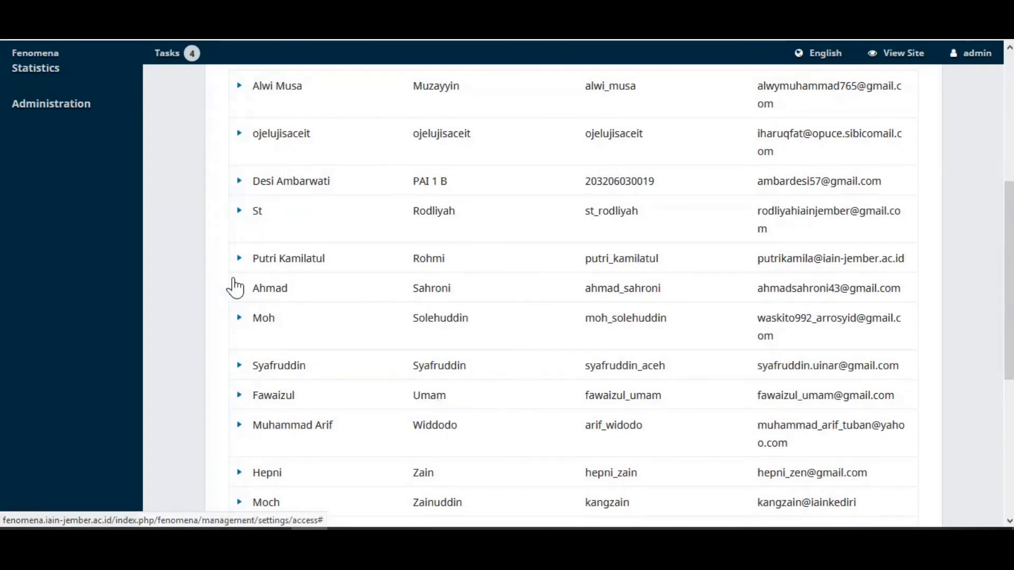